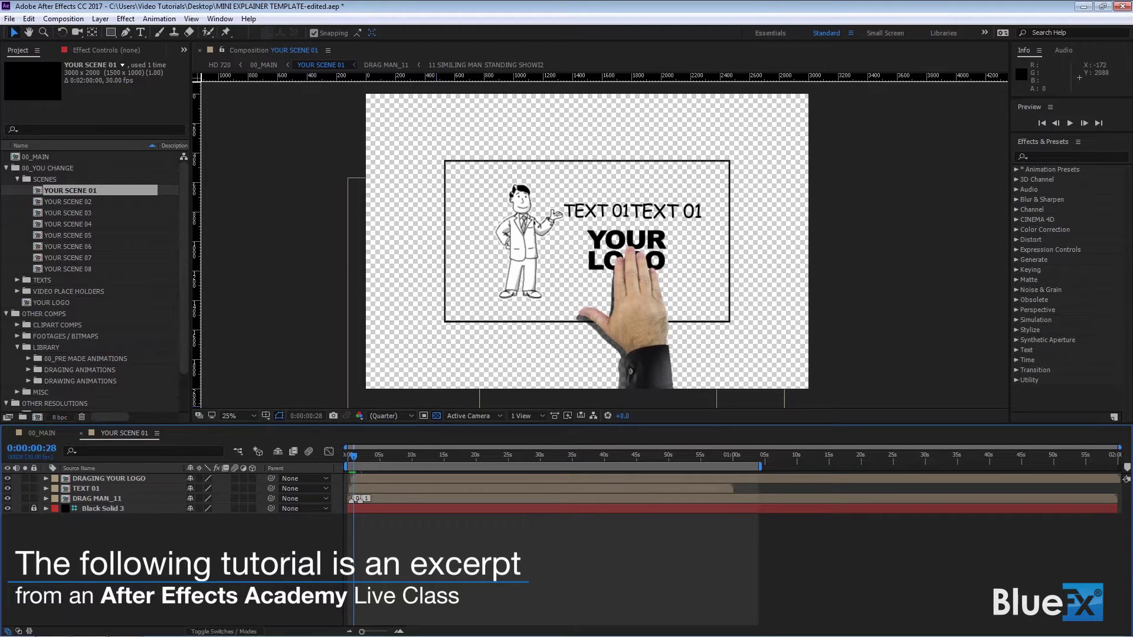
Lock the 00_MAIN composition viewer and open YOUR SCENE 01 in its own viewer.
click(33, 437)
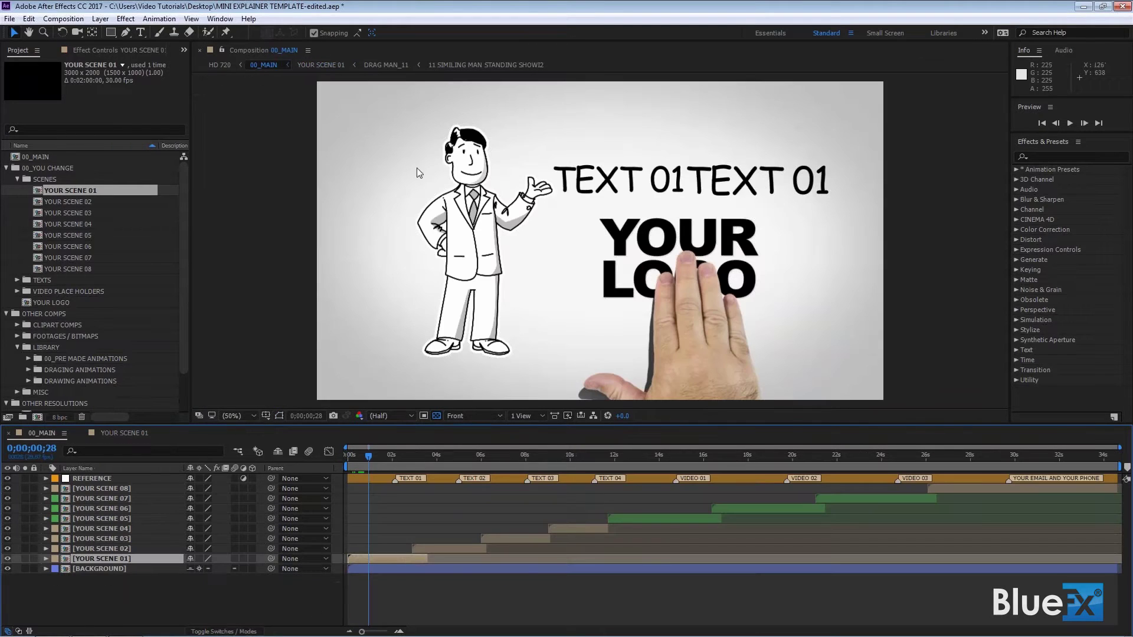
click(222, 50)
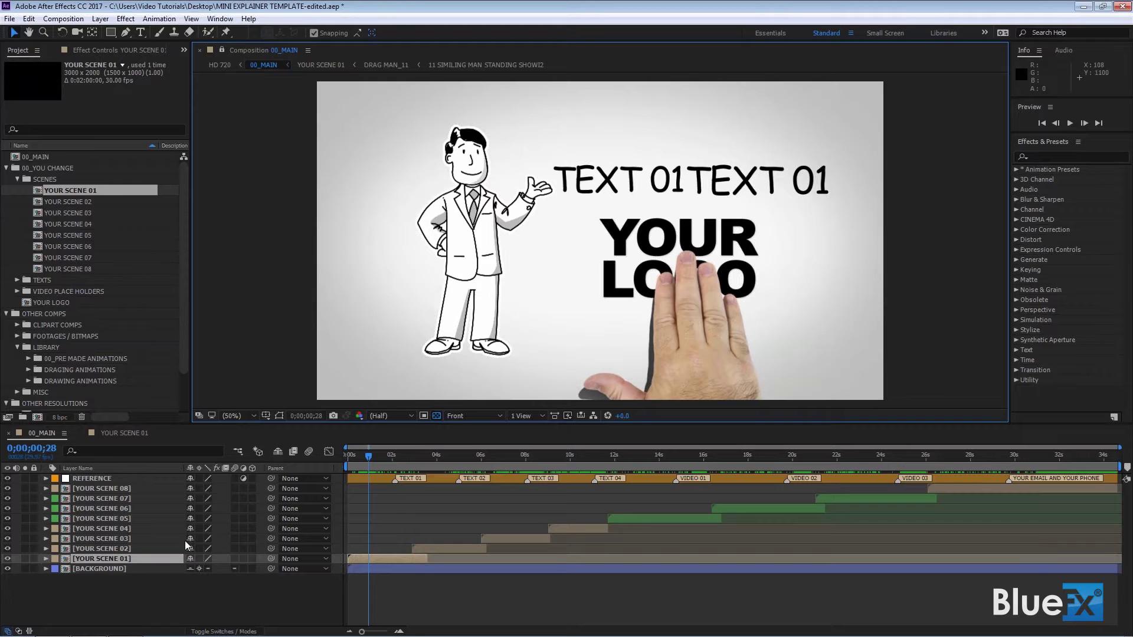
click(126, 432)
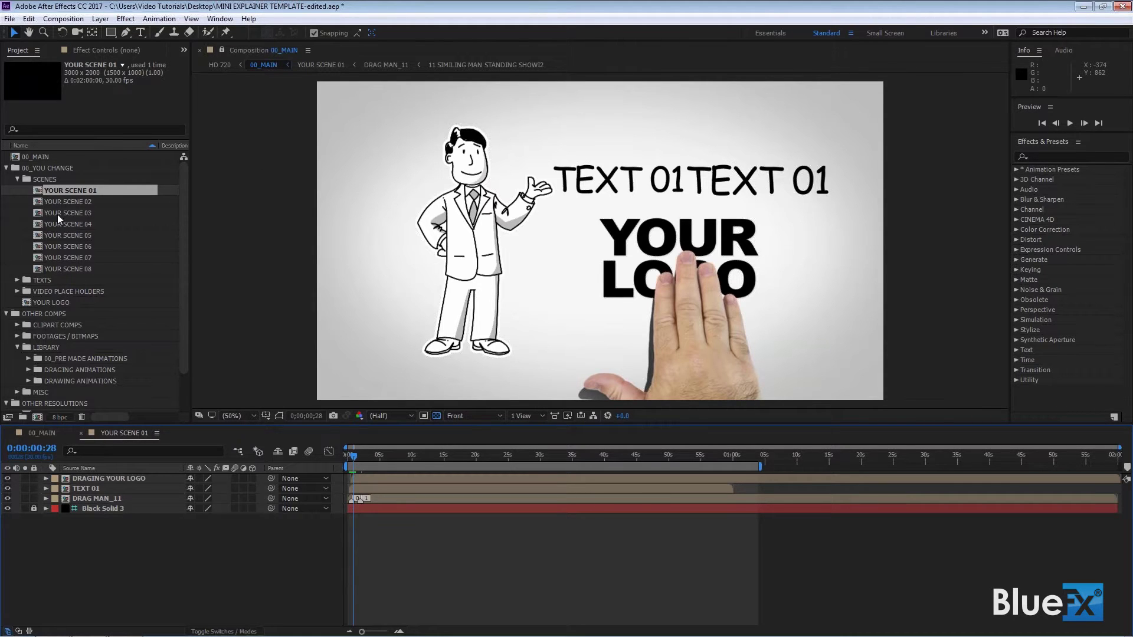
double_click(38, 190)
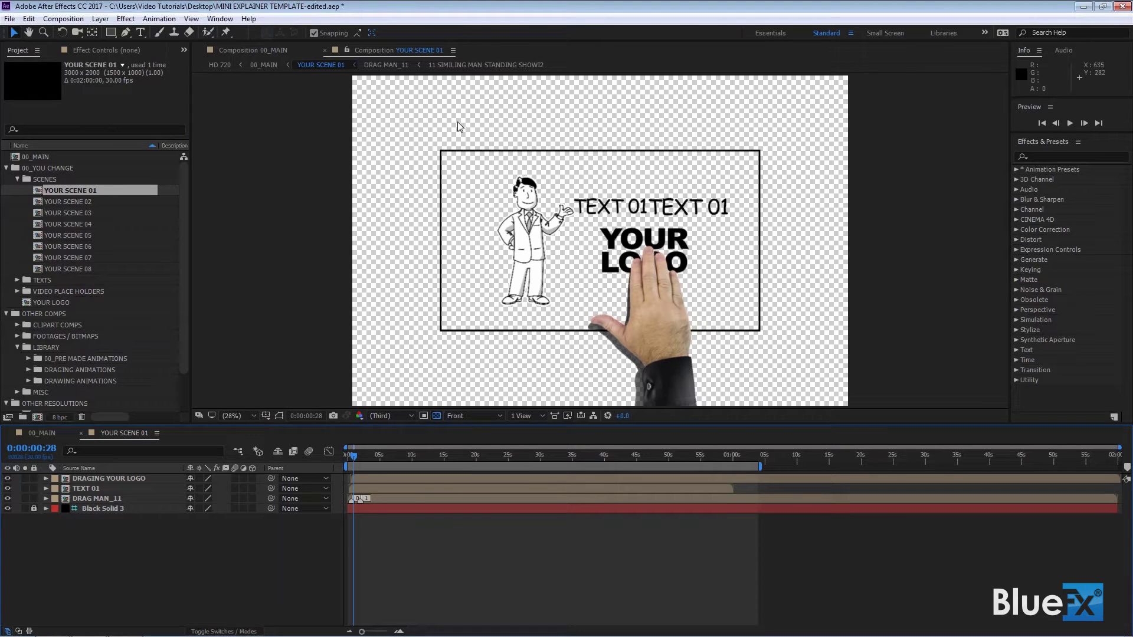
Dock the 00_MAIN viewer beside the YOUR SCENE 01 viewer so both compositions show side by side.
click(230, 55)
click(386, 52)
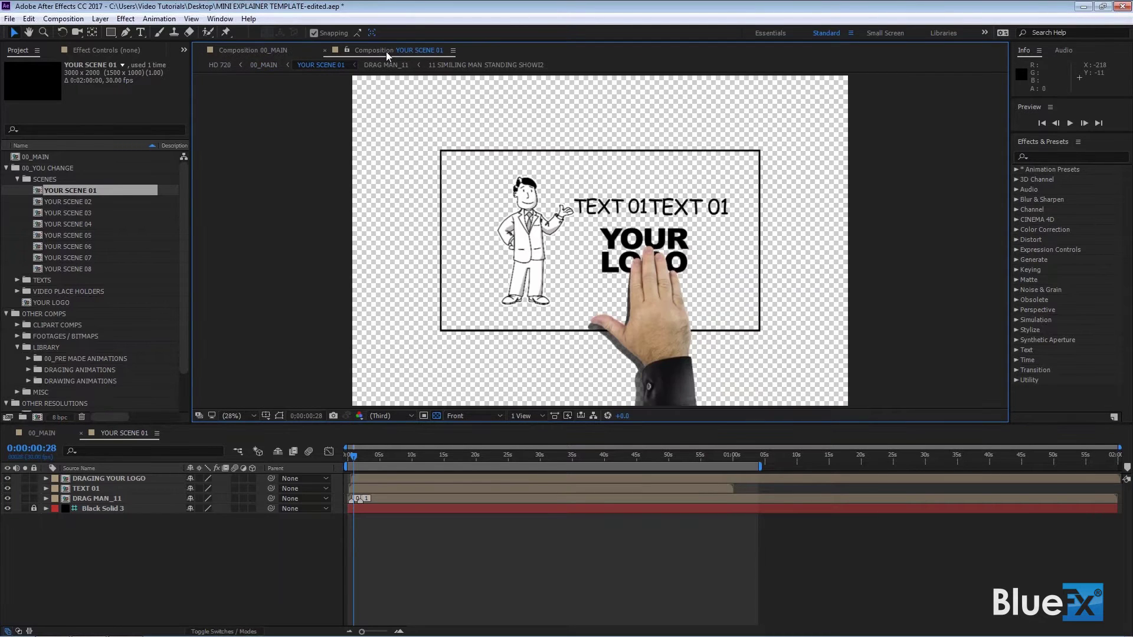
click(256, 49)
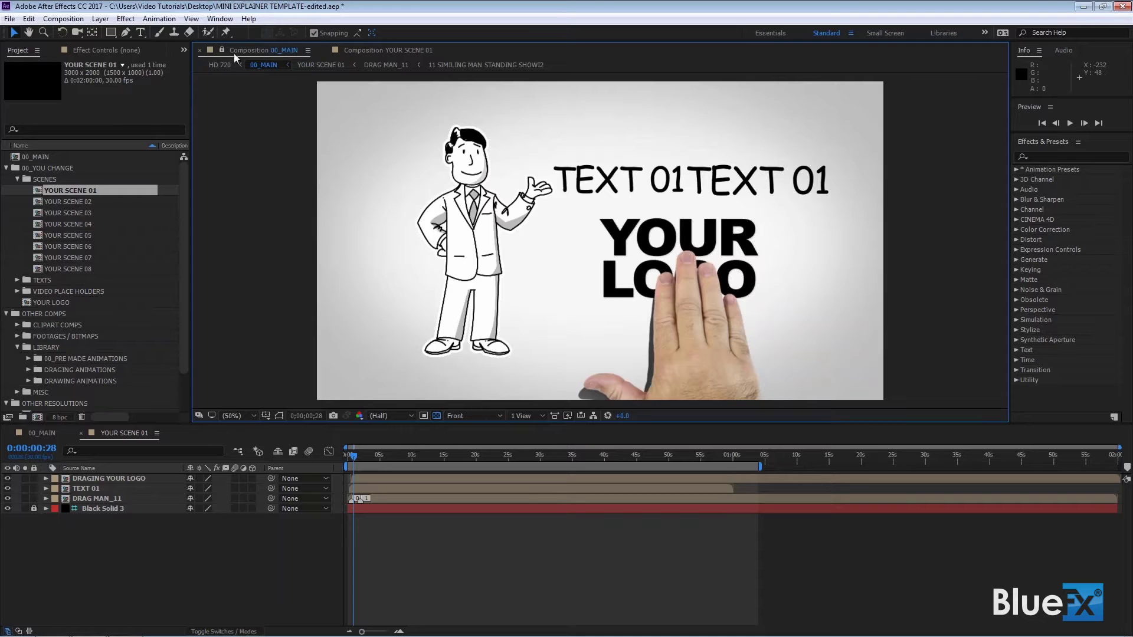
click(378, 50)
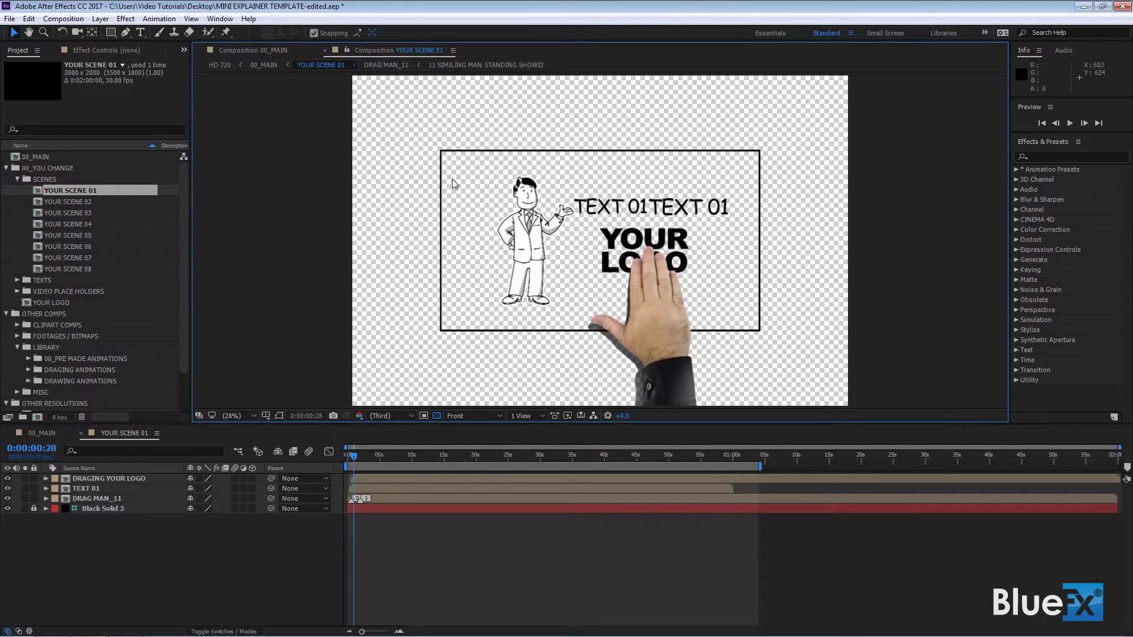
click(250, 51)
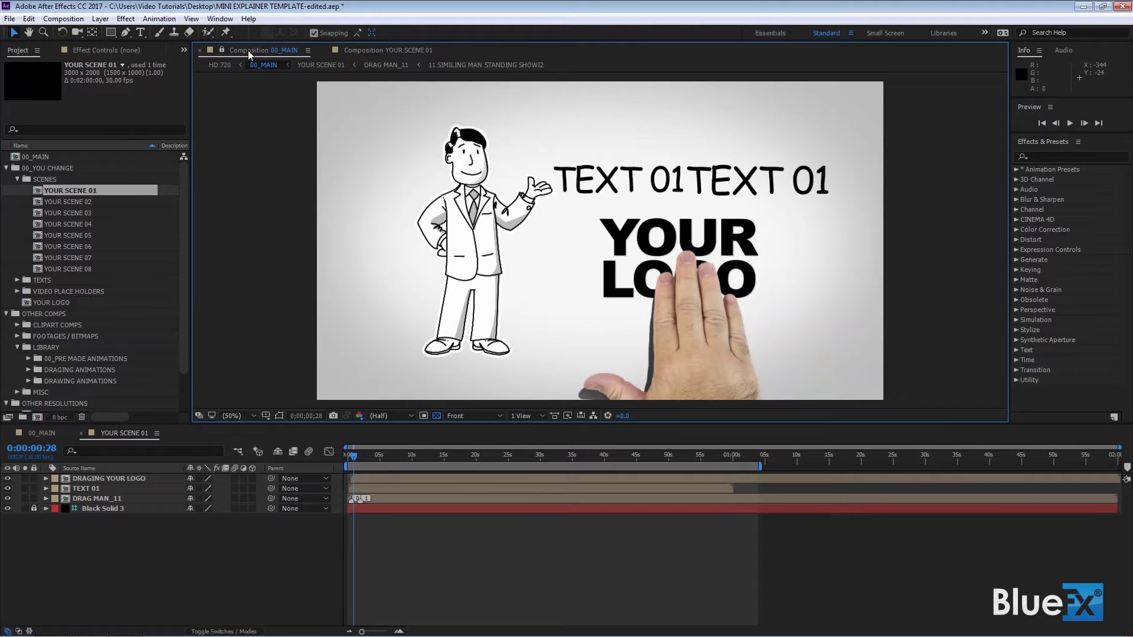
drag(243, 51, 212, 229)
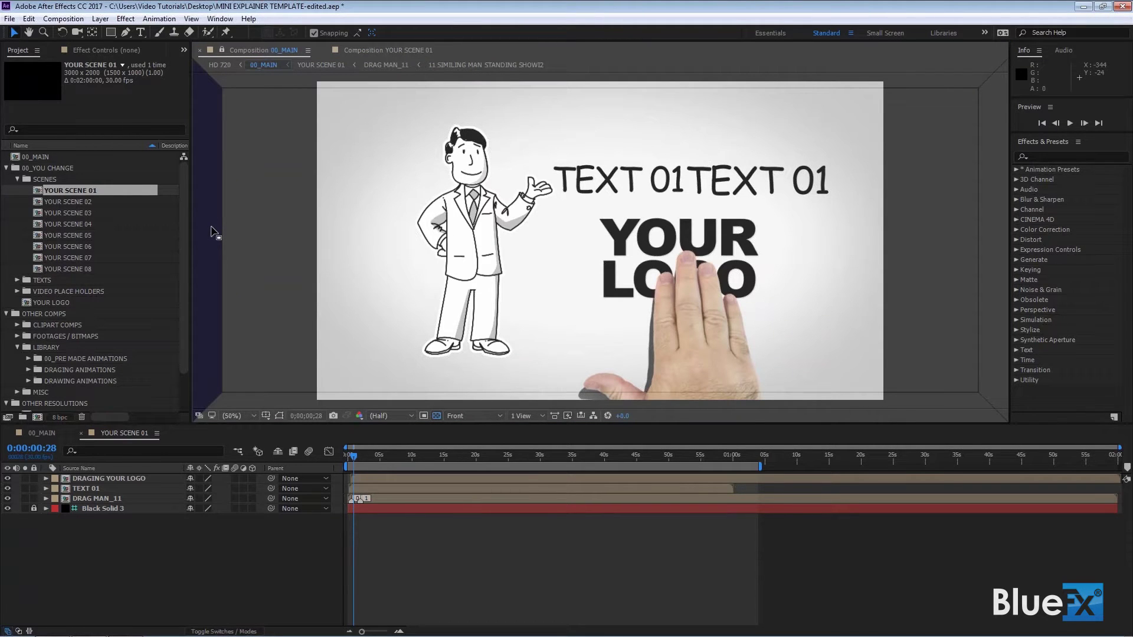
drag(211, 229, 213, 232)
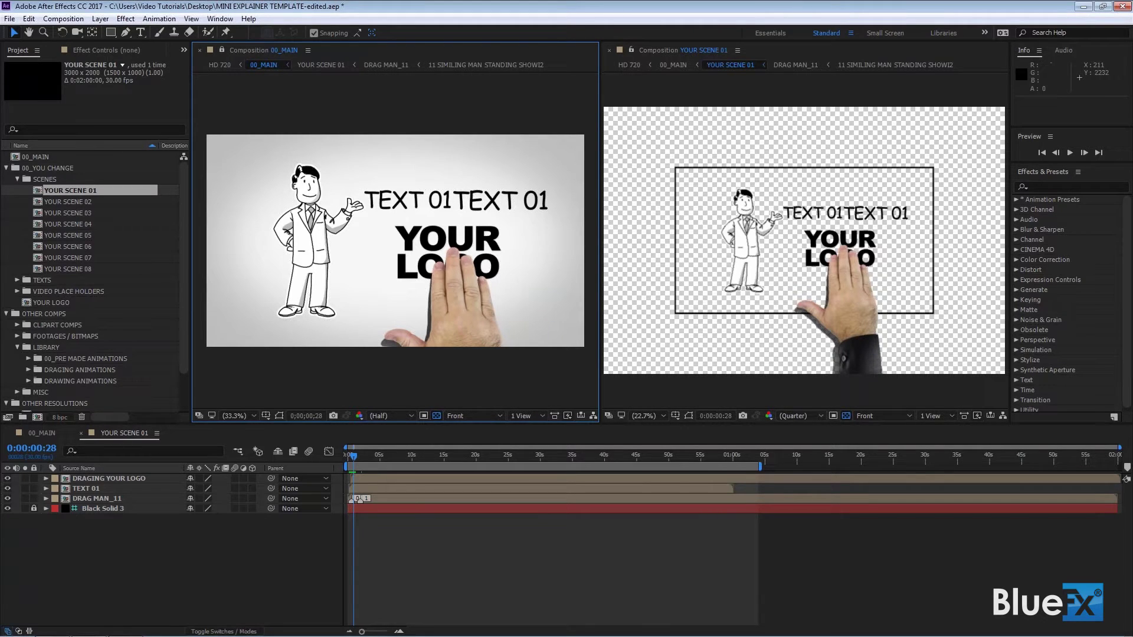
Scrub through the opening of YOUR SCENE 01 and examine its DRAGING YOUR LOGO, TEXT 01 and DRAG MAN_11 layers.
drag(356, 458, 359, 455)
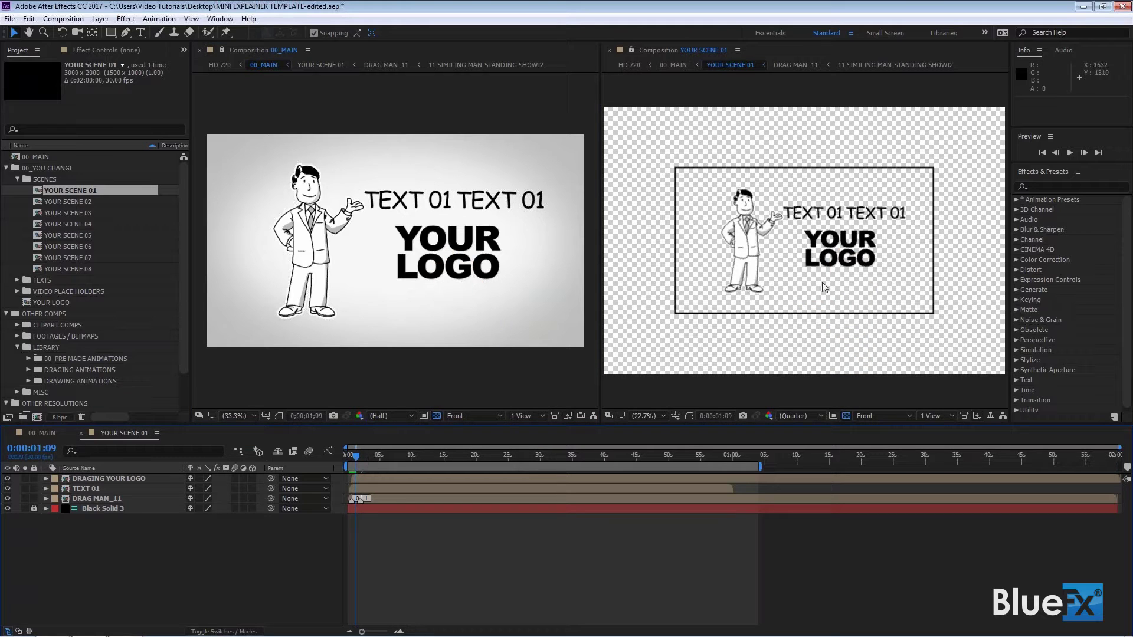
drag(356, 457, 351, 459)
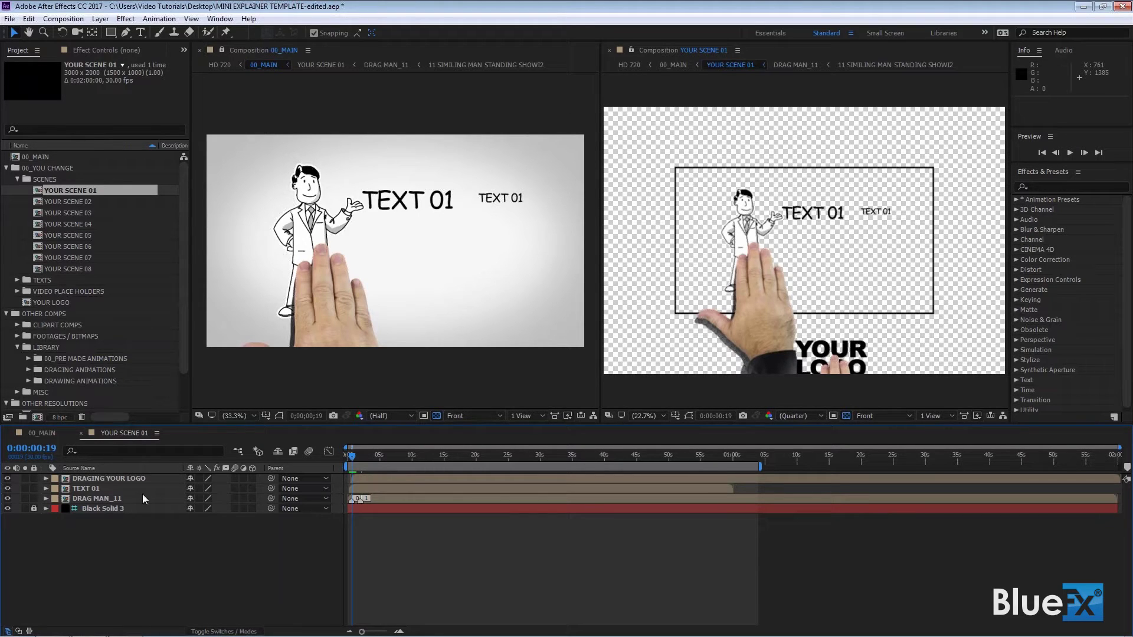
click(66, 476)
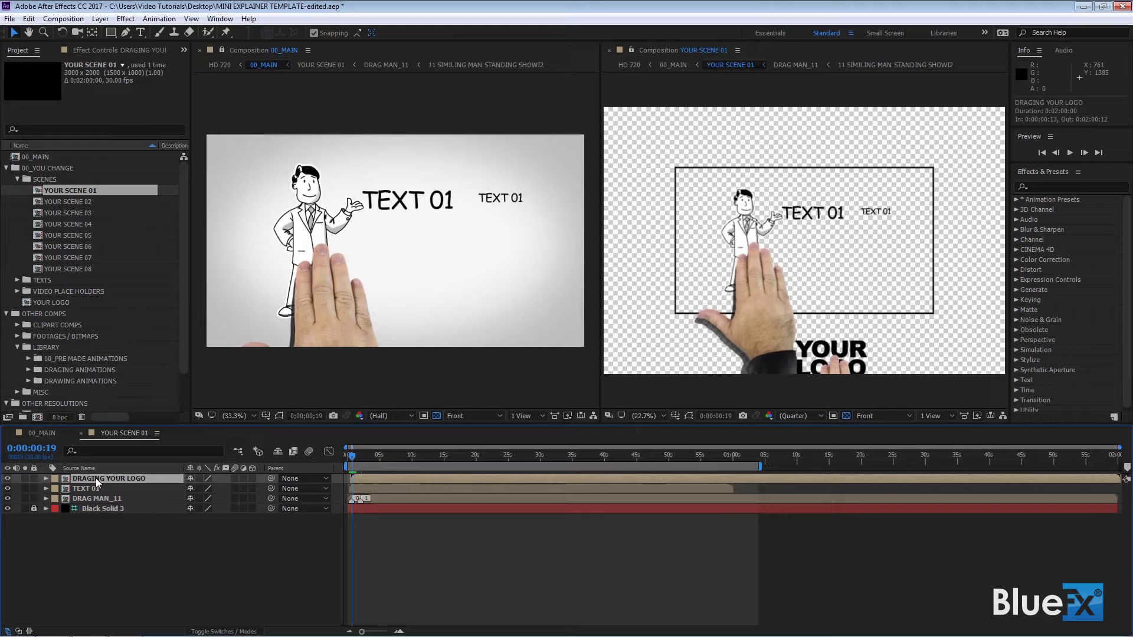
click(79, 488)
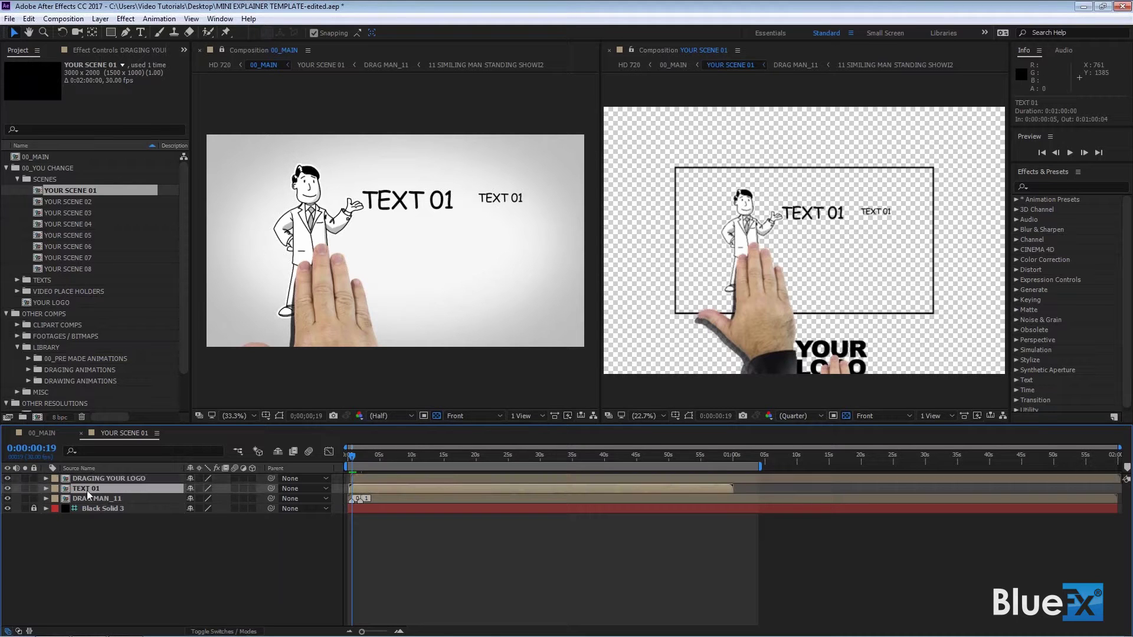
click(84, 498)
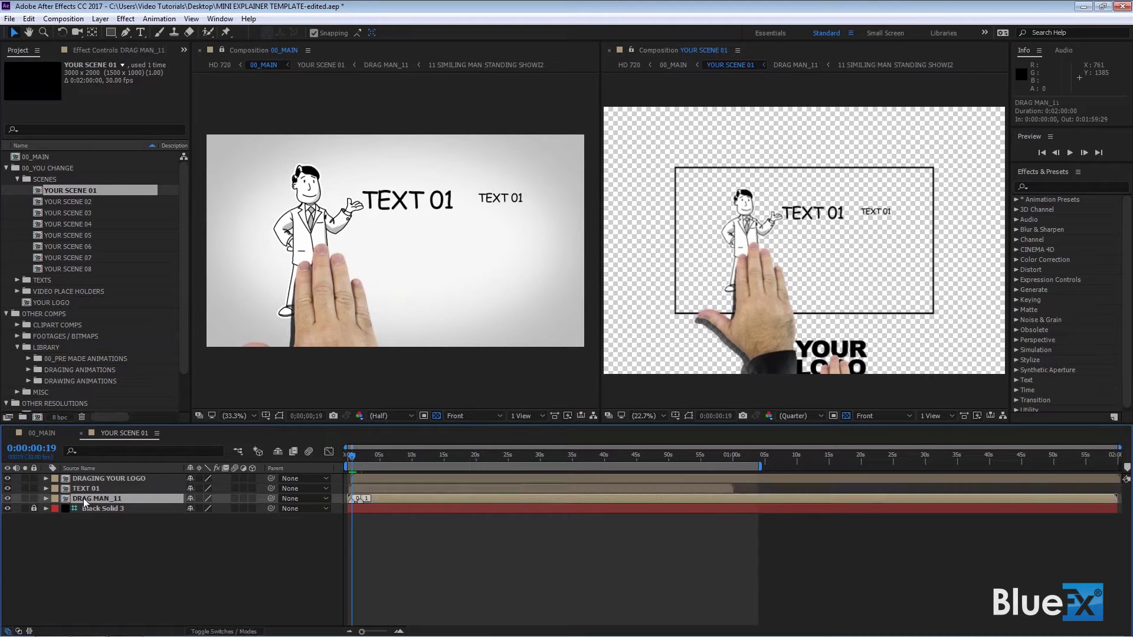
Hide TEXT 01 and DRAG MAN_11 to isolate the DRAGING YOUR LOGO layer, and scrub back to the scene's start.
drag(7, 478, 8, 500)
click(7, 478)
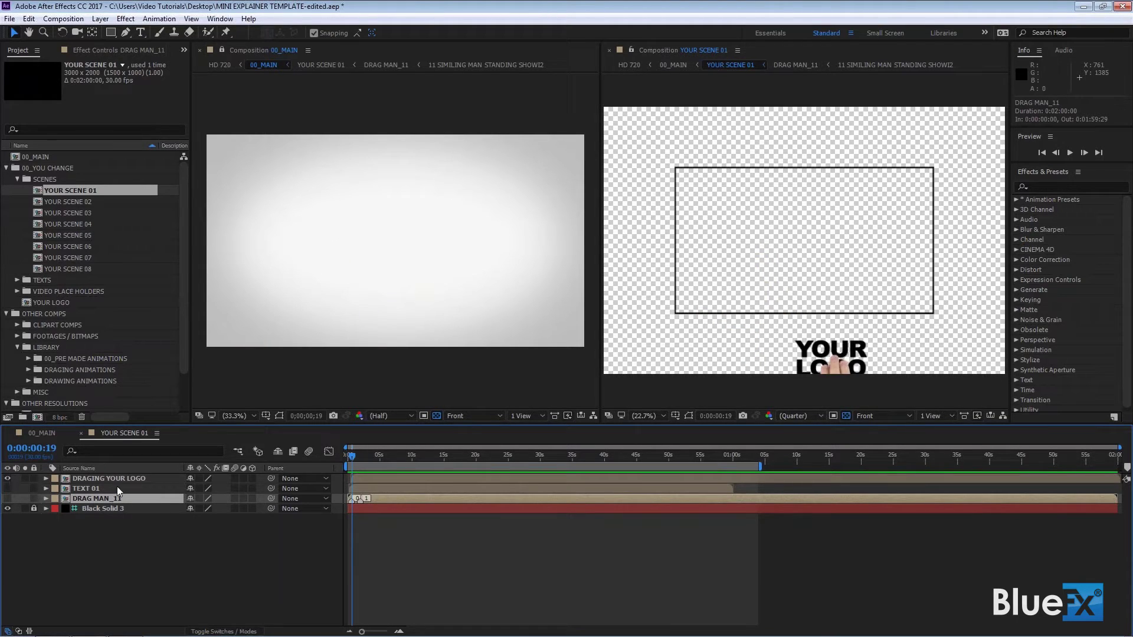
click(95, 479)
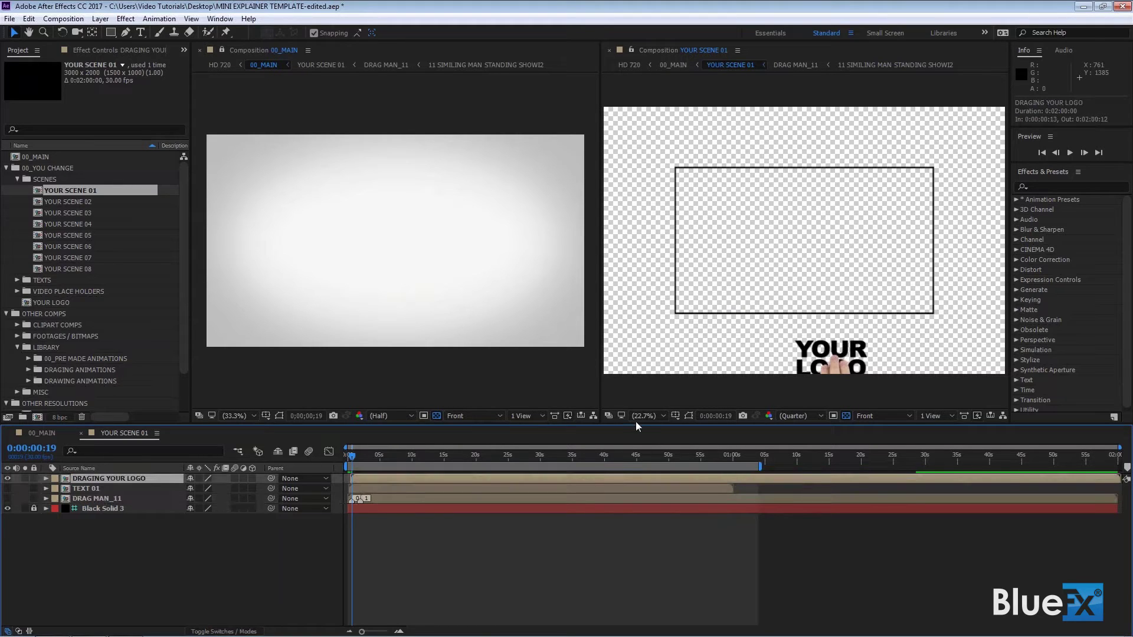
mouse_move(352, 458)
mouse_down()
mouse_move(375, 459)
mouse_move(335, 466)
mouse_up()
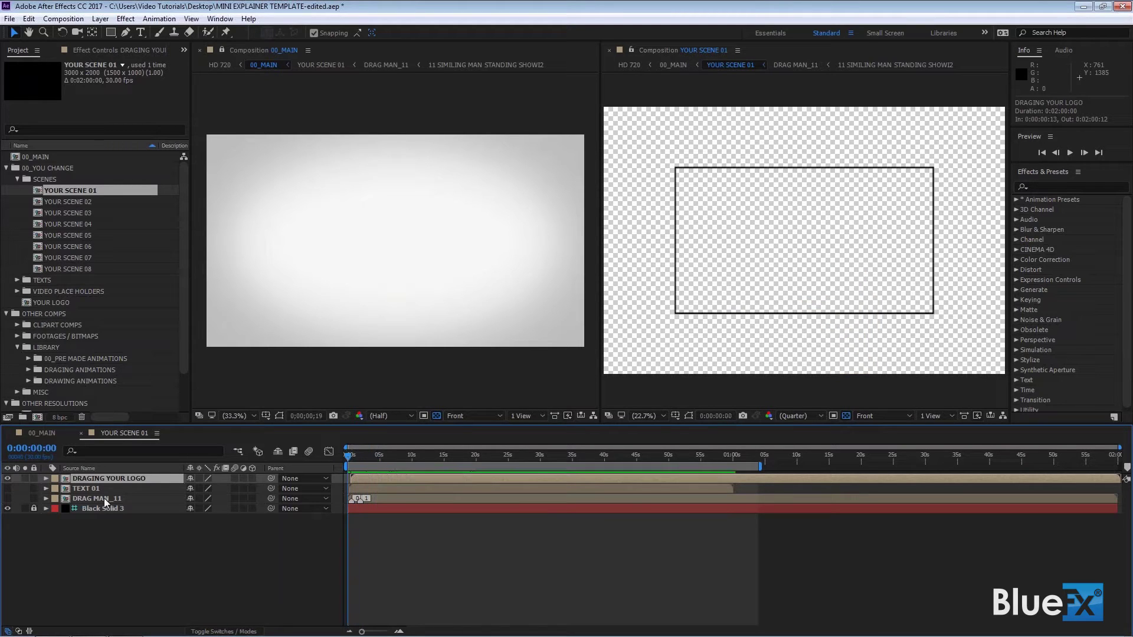
Show the DRAG MAN_11 and TEXT 01 layers again and move the playhead to 0:00:01:22.
click(7, 498)
drag(346, 456, 347, 457)
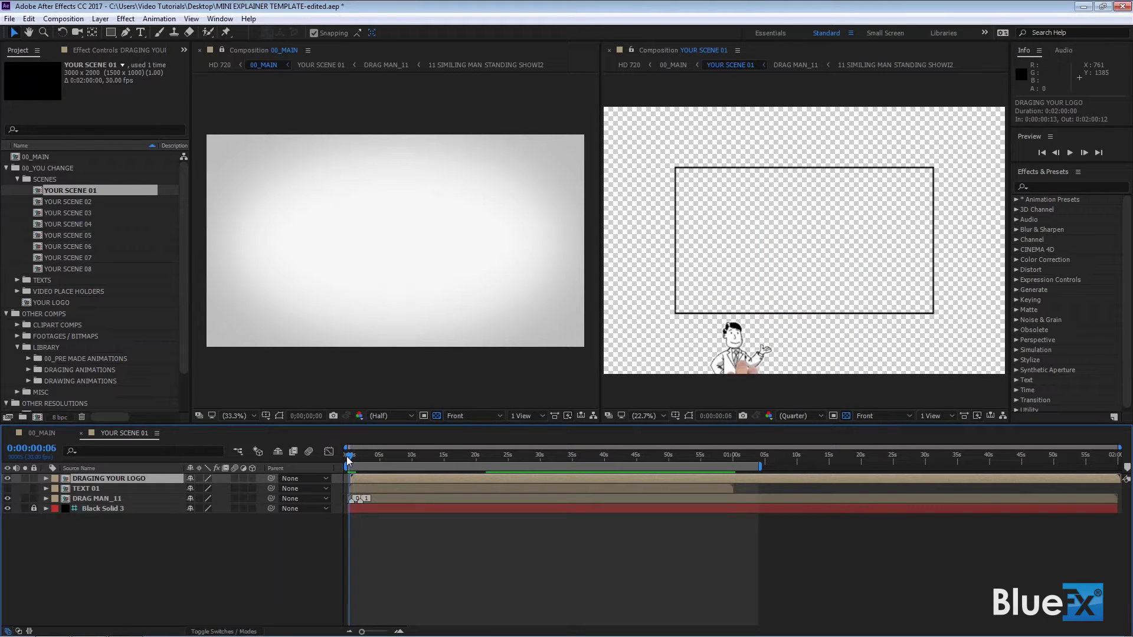
click(7, 488)
drag(349, 458, 359, 461)
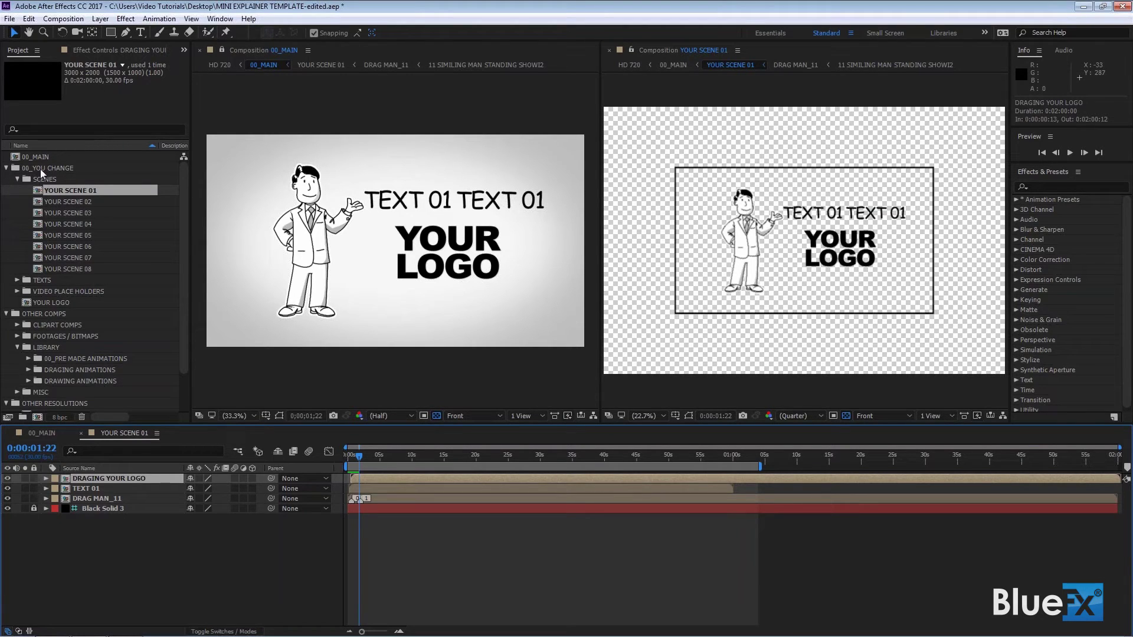
Open the YOUR LOGO composition and collapse the expanded folders in the project.
double_click(24, 302)
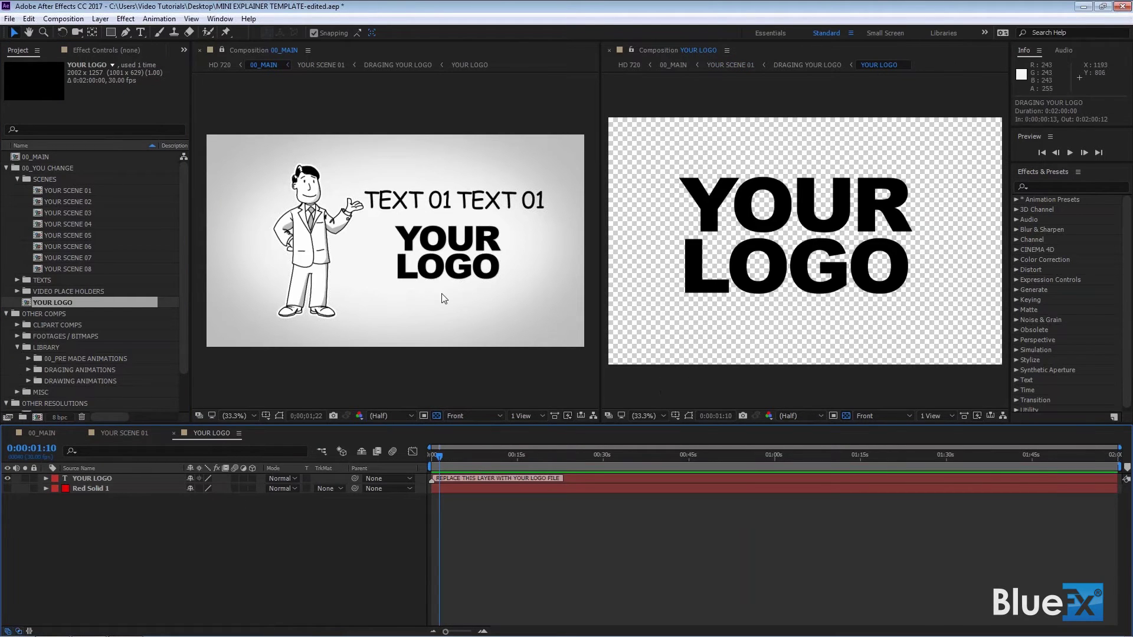
click(6, 168)
click(7, 179)
click(6, 191)
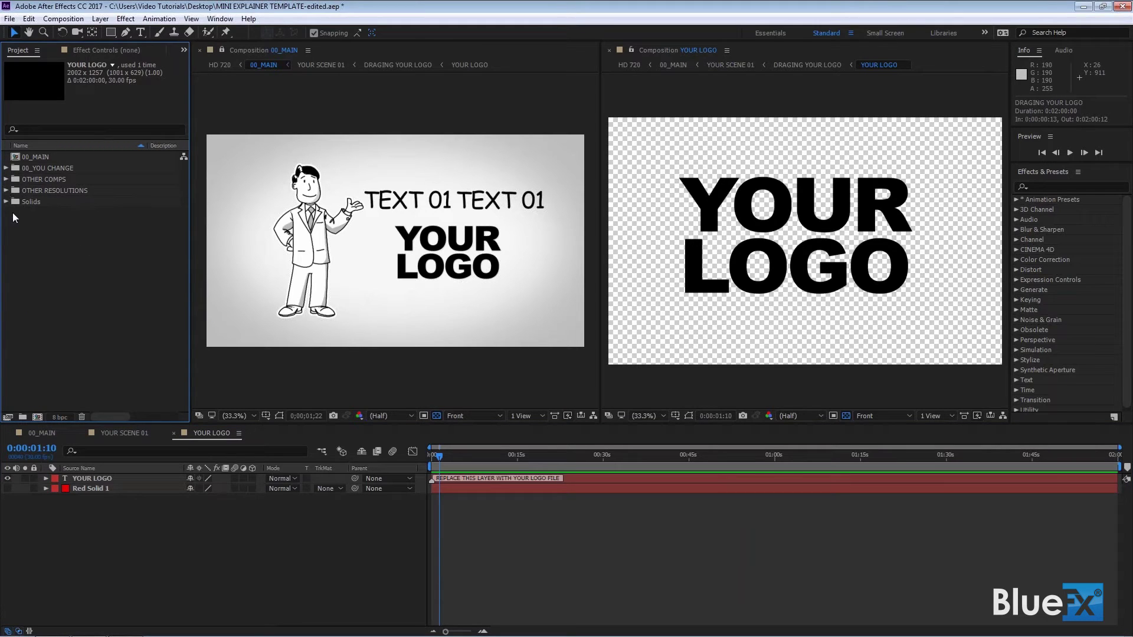
Import the two BlueFX logo PNGs and the three MEETING .mov clips from the Live Class 54-template project folder.
double_click(43, 267)
click(357, 144)
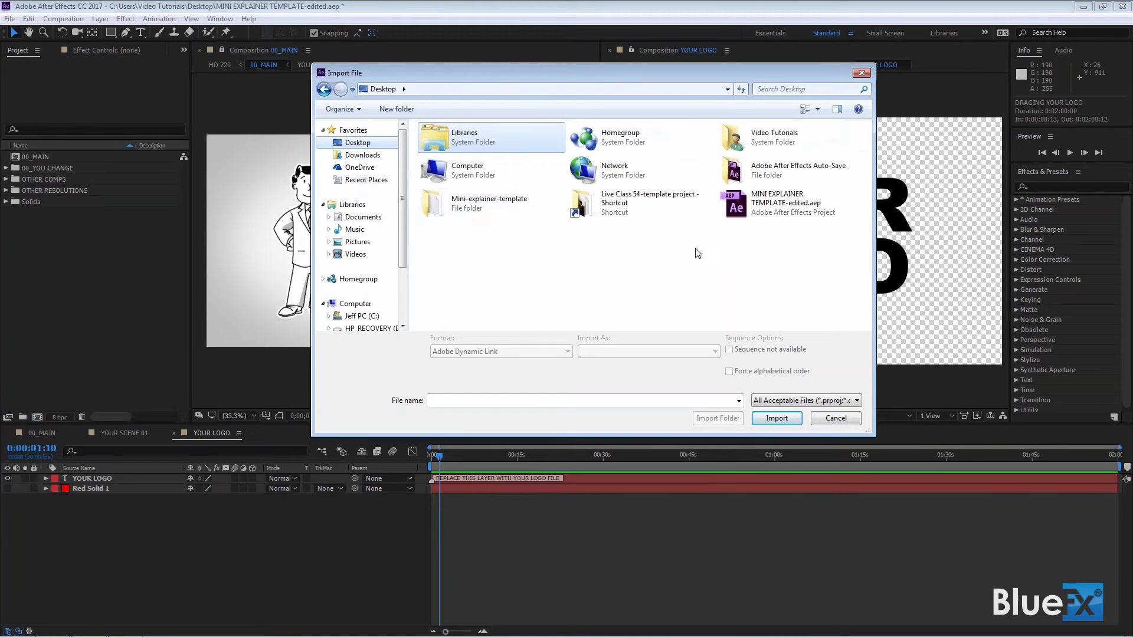
double_click(593, 210)
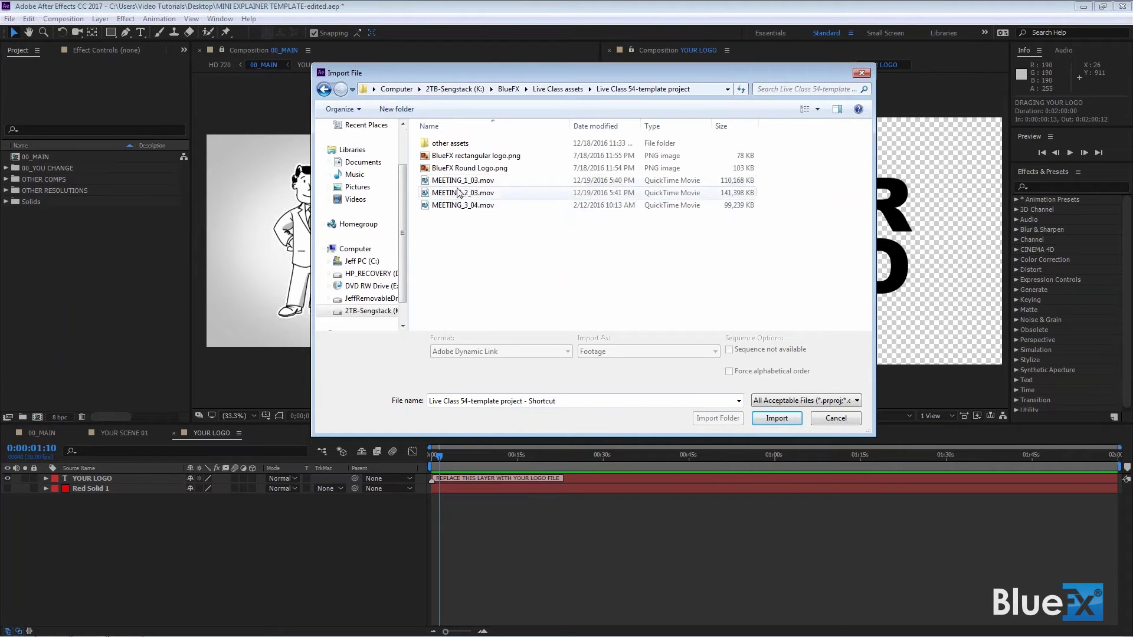
click(460, 157)
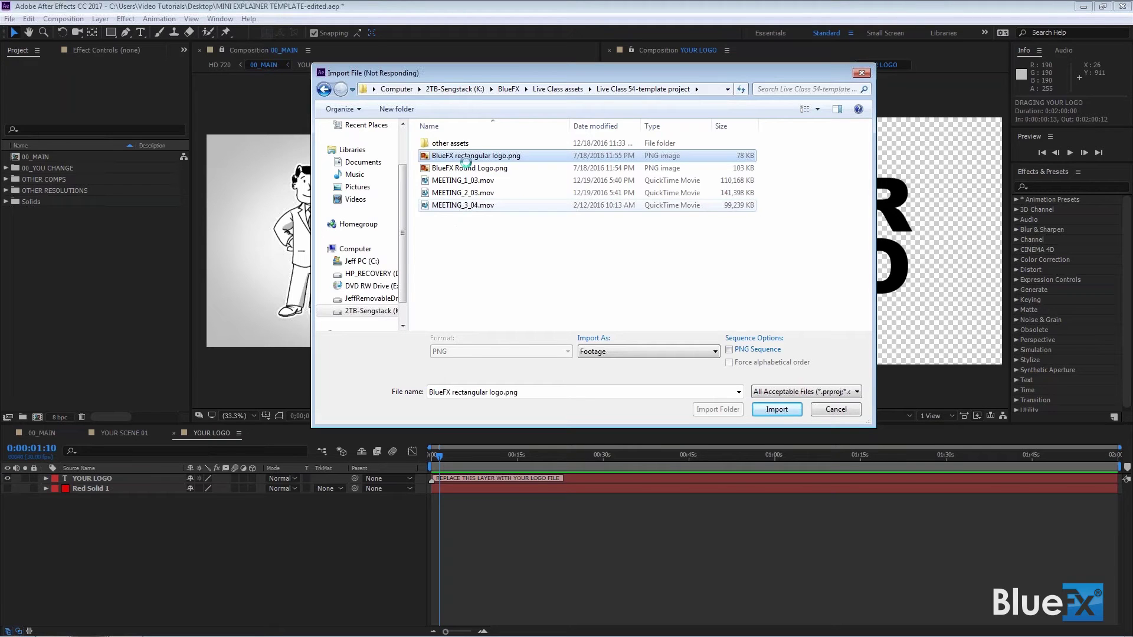
shift+click(467, 204)
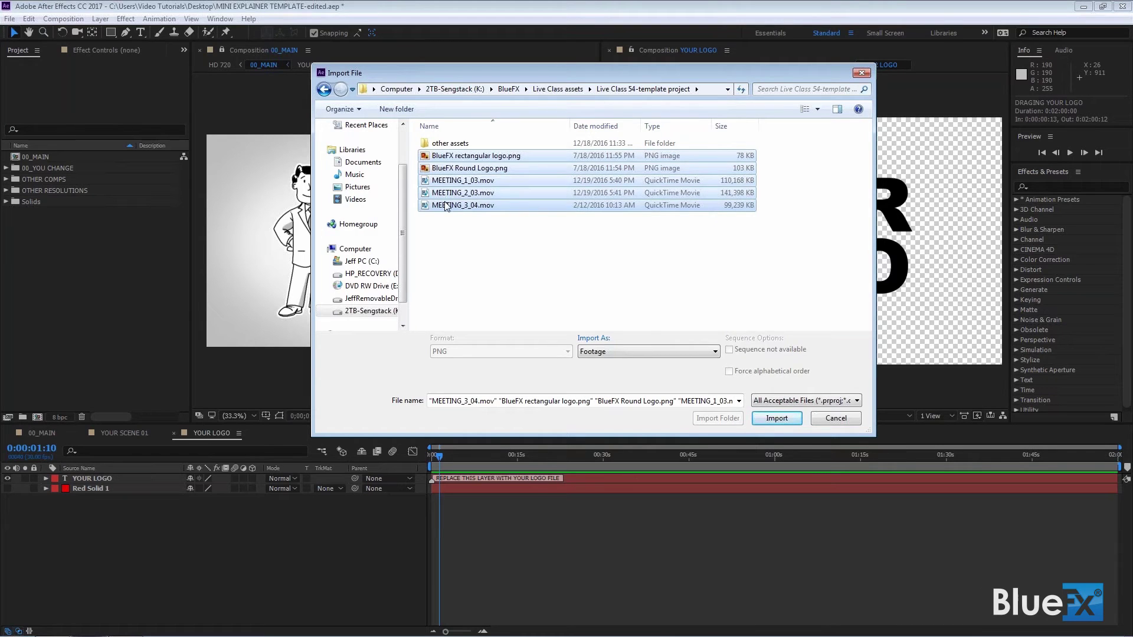
click(778, 418)
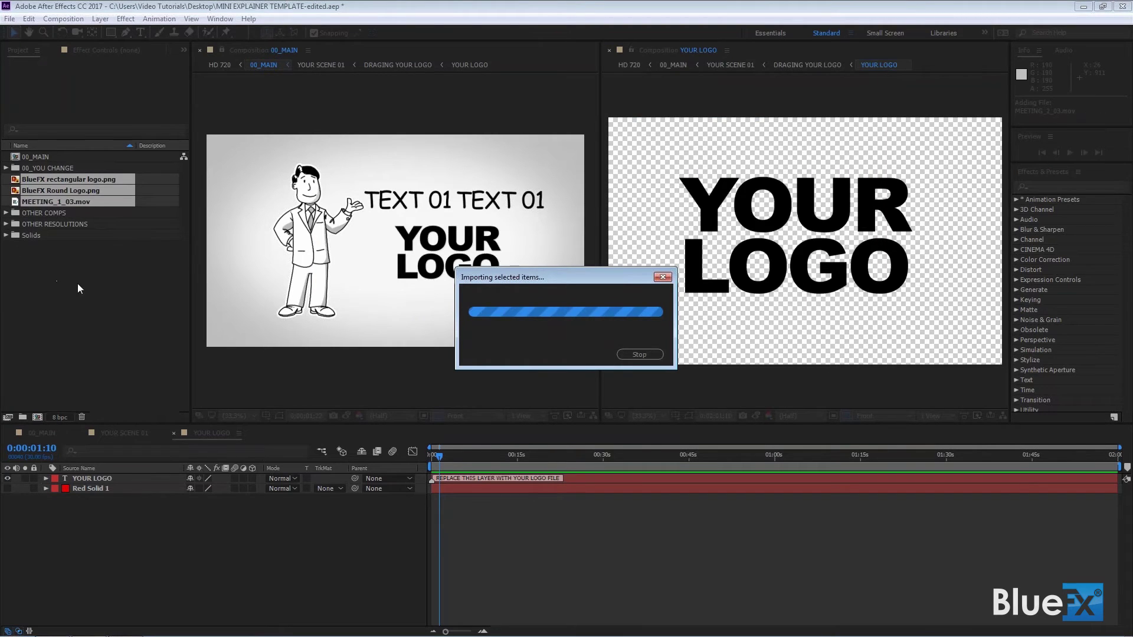
click(101, 310)
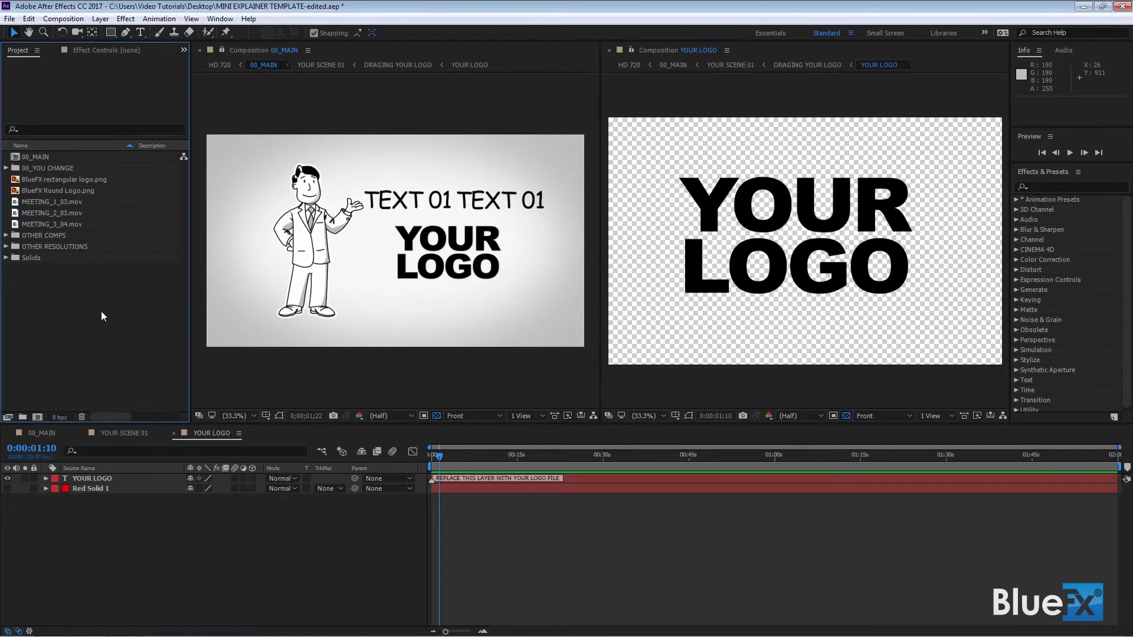
Add BlueFX Round Logo.png at the centre of the YOUR LOGO composition and hide the placeholder YOUR LOGO text layer.
click(16, 181)
click(18, 191)
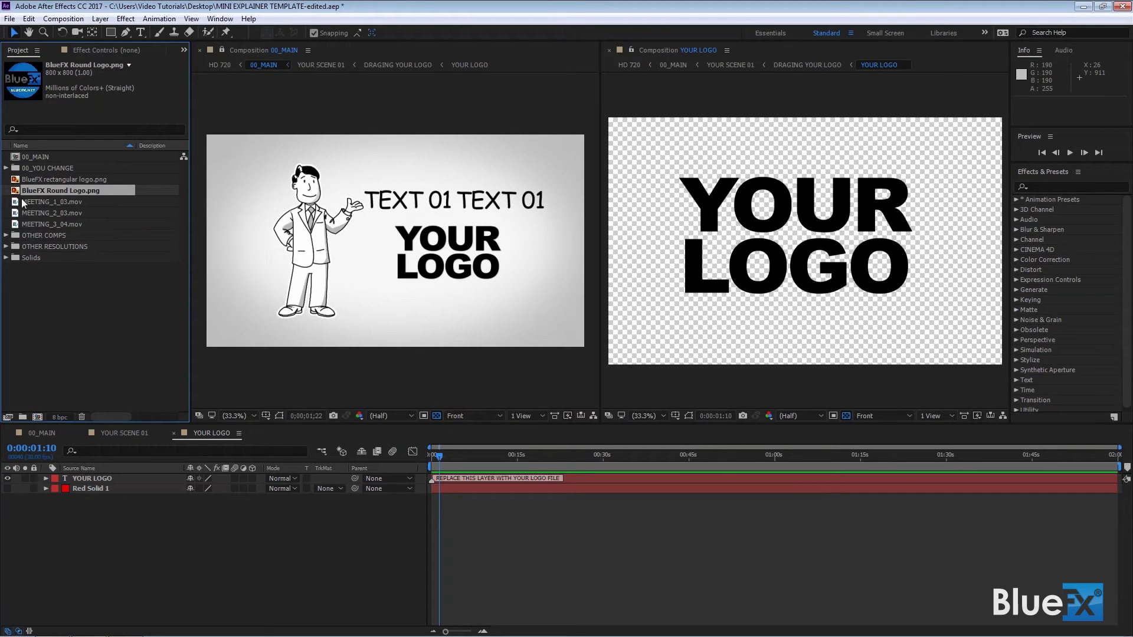
drag(18, 191, 804, 238)
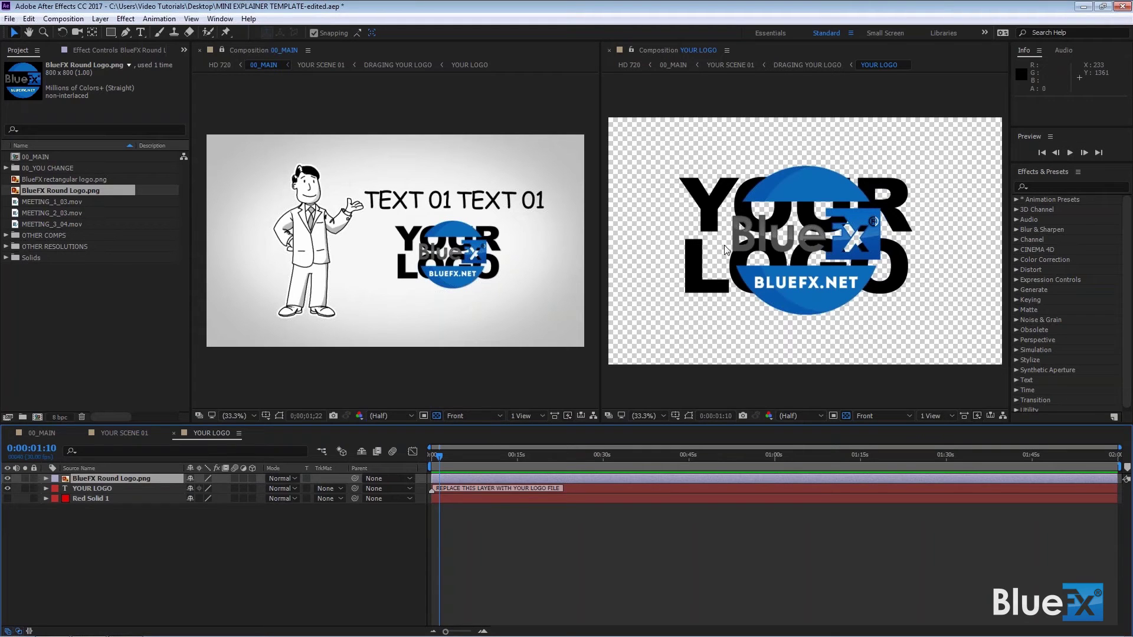
click(7, 489)
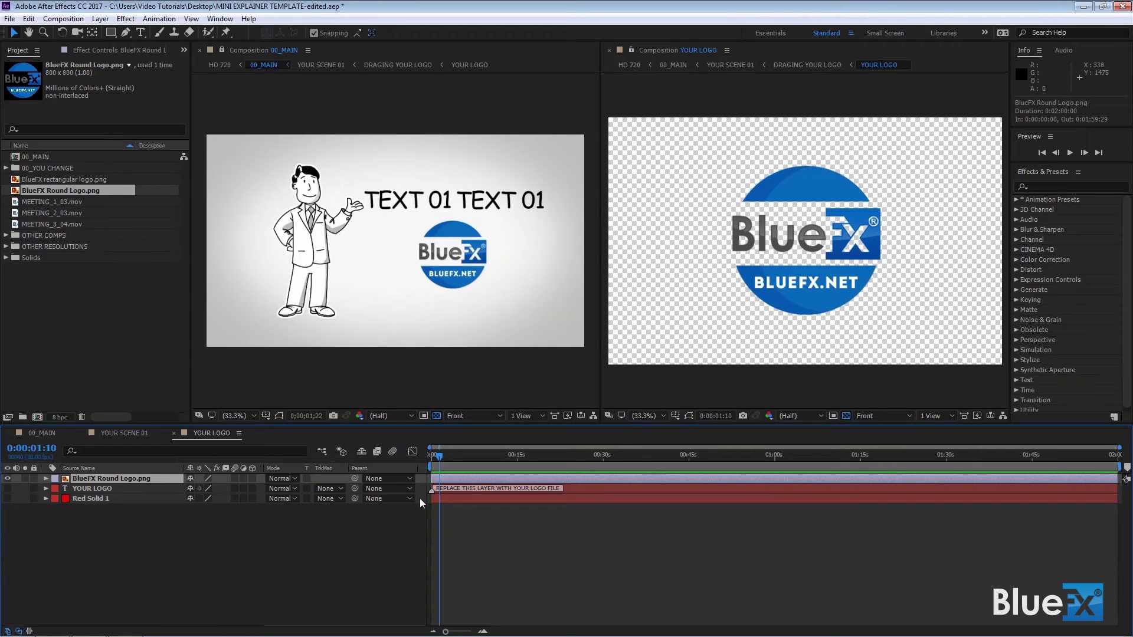
Scale the BlueFX Round Logo.png layer to 149%, and undo a trial downward move of it.
key(s)
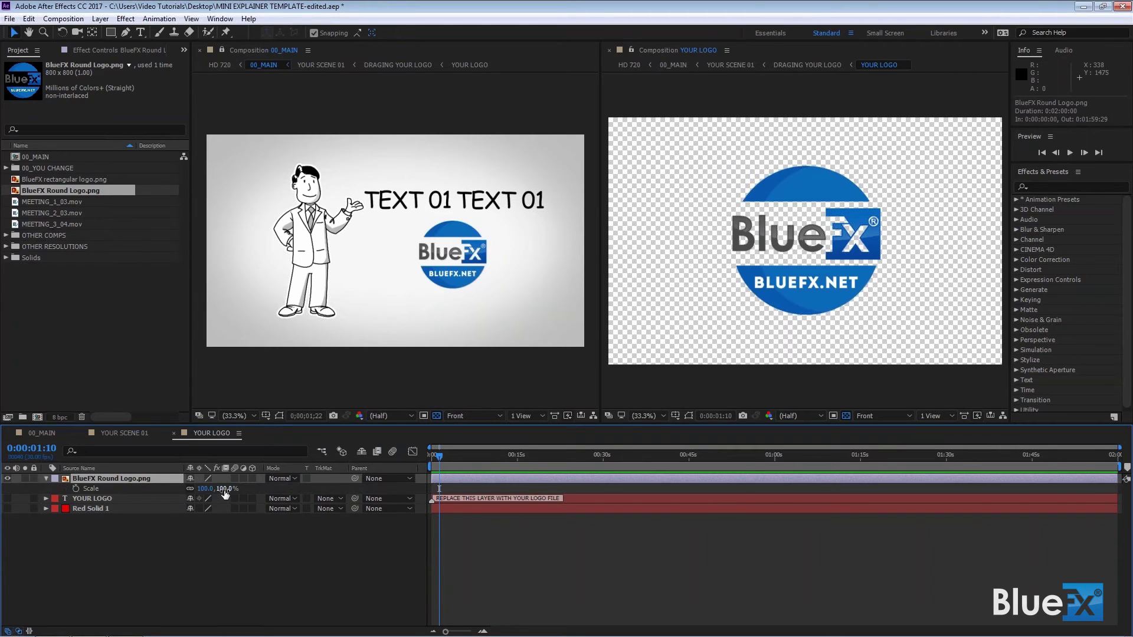
drag(227, 488, 239, 489)
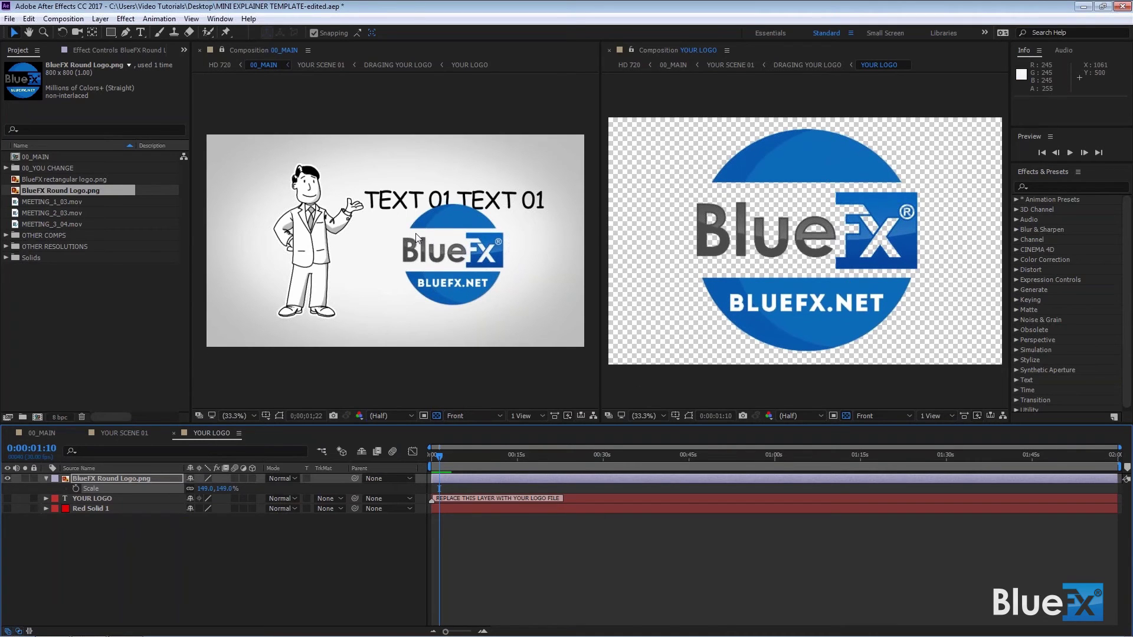
drag(819, 171, 818, 205)
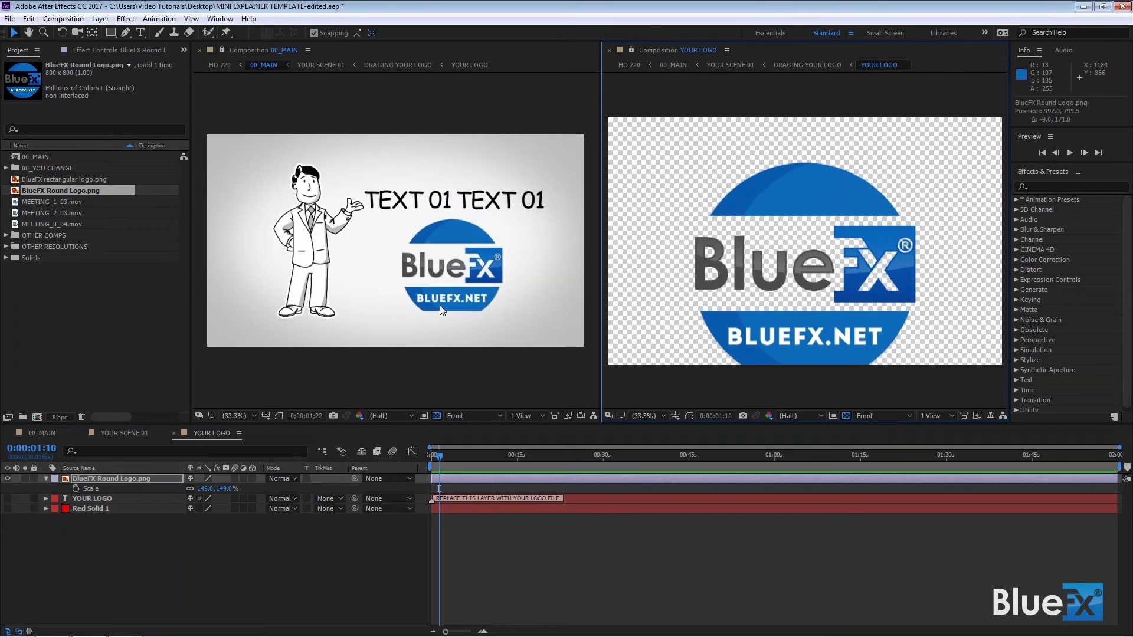
key(ctrl+z)
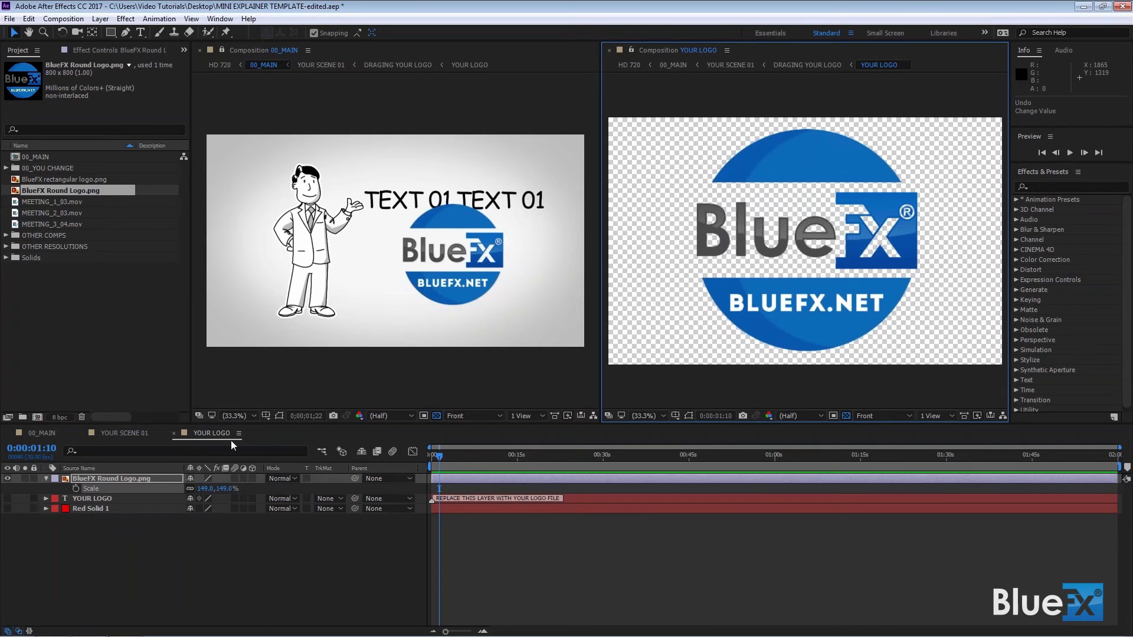
Close the YOUR LOGO timeline, turn off snapping, and reposition DRAGING YOUR LOGO below the text at about X 1742 in YOUR SCENE 01.
click(174, 433)
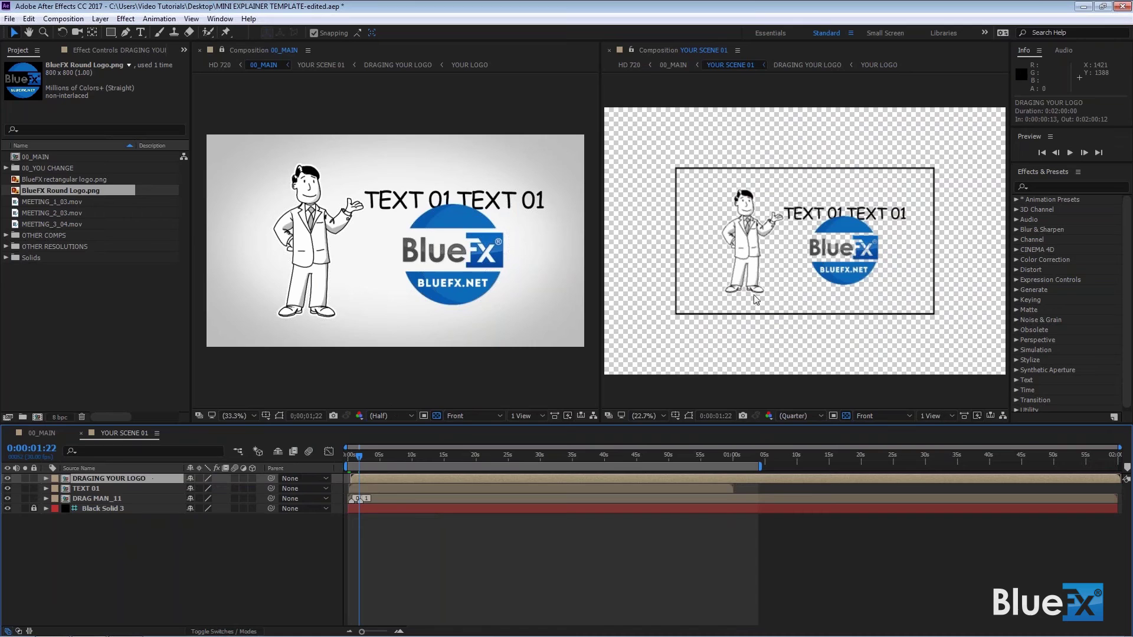
mouse_move(859, 253)
mouse_down()
mouse_move(850, 276)
mouse_move(859, 258)
mouse_move(854, 267)
mouse_up()
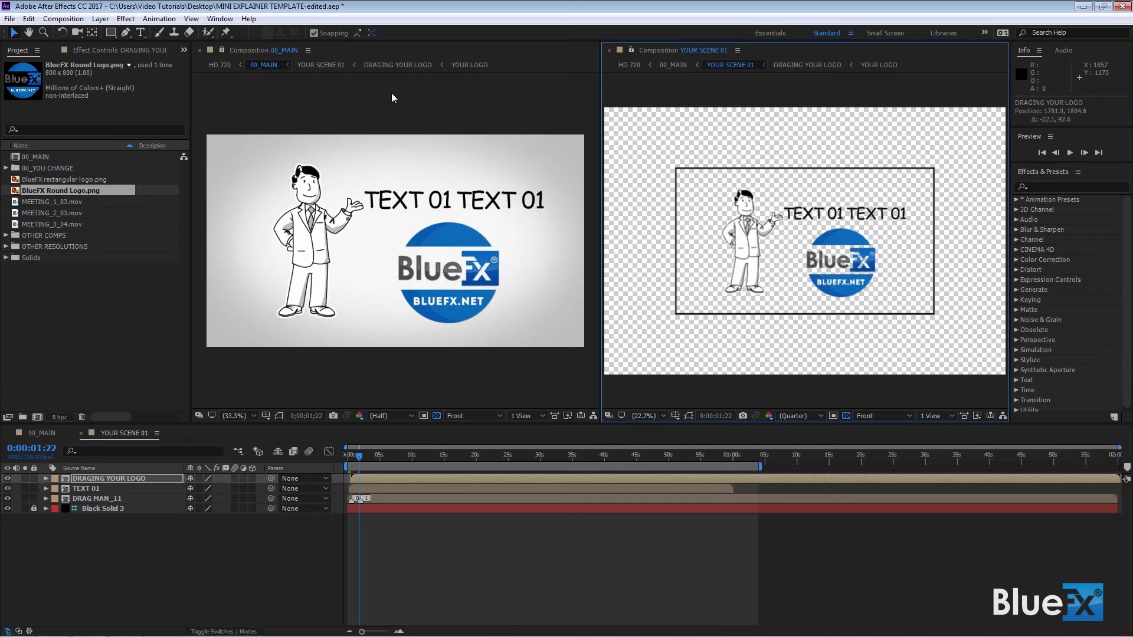
click(313, 34)
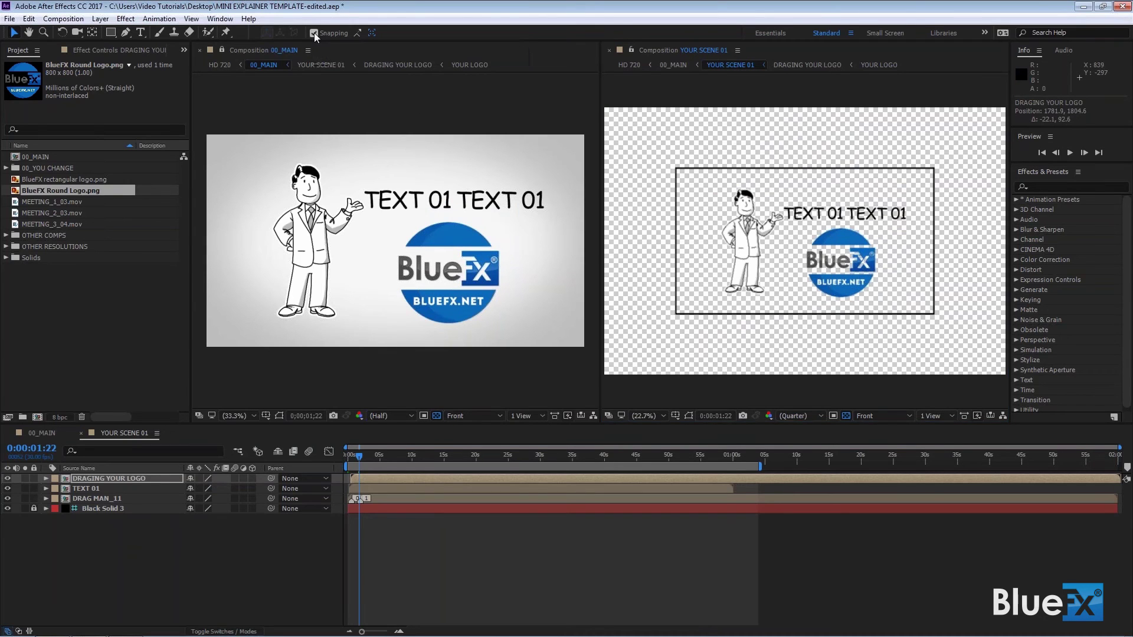
drag(823, 264, 824, 267)
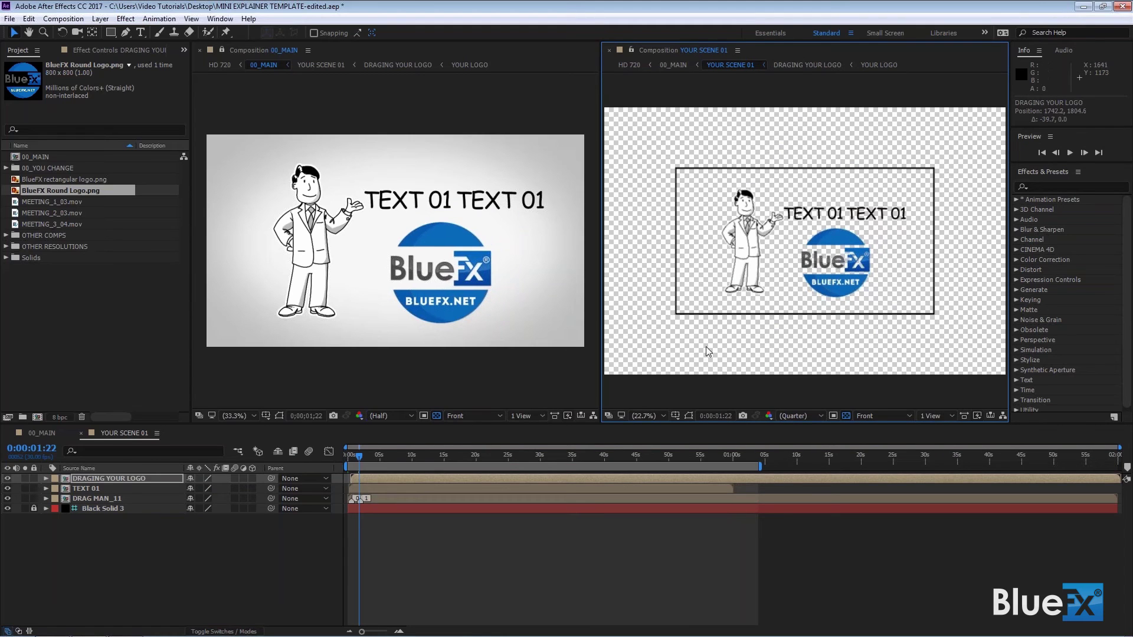